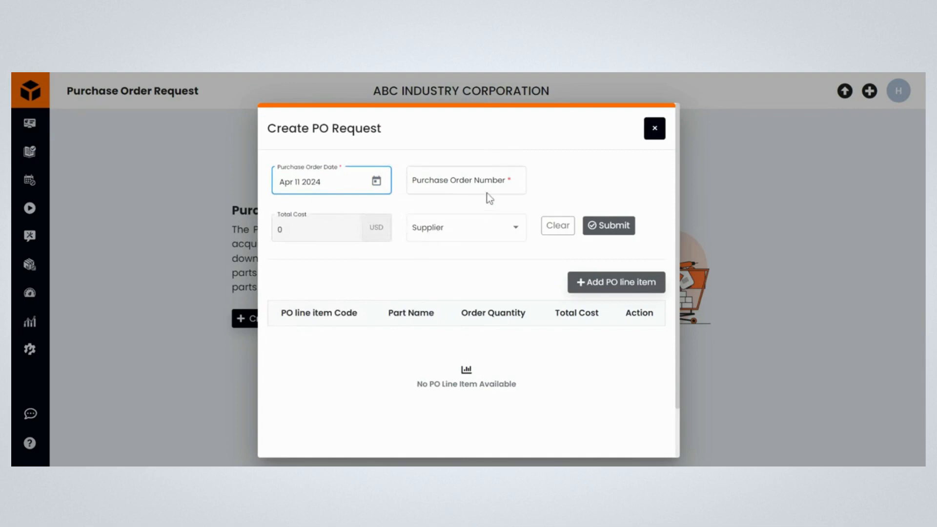
# Submit the PO request dated Apr 11 2024 with its purchase order number and INR infotech solution as supplier.
pyautogui.click(486, 188)
pyautogui.write('Po12')
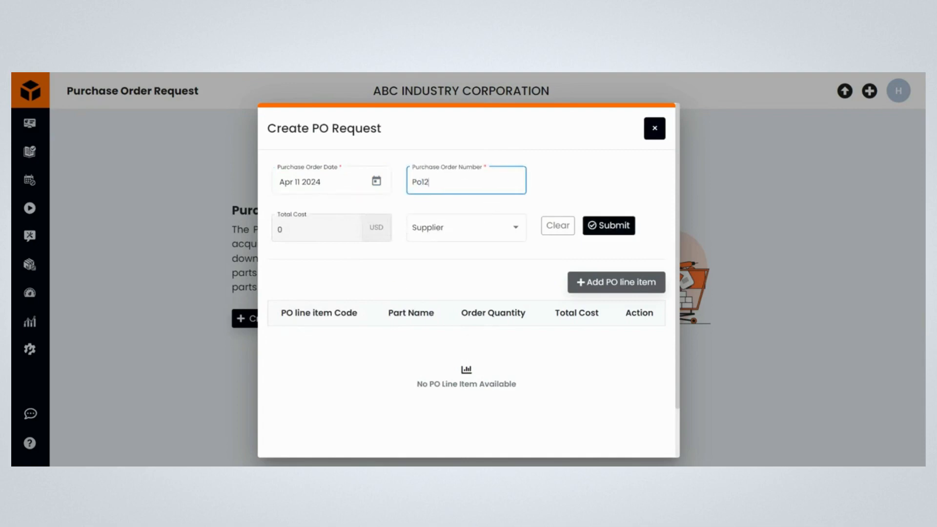
pyautogui.click(480, 239)
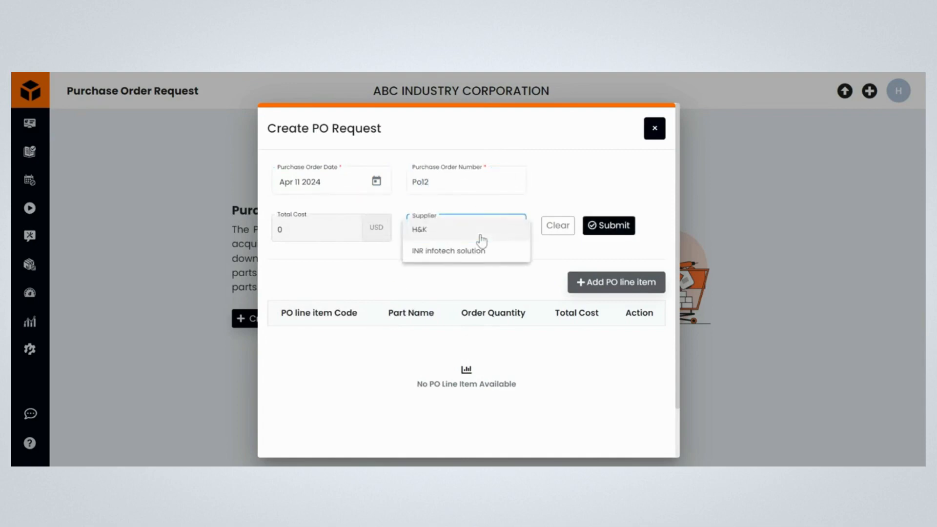
pyautogui.click(481, 251)
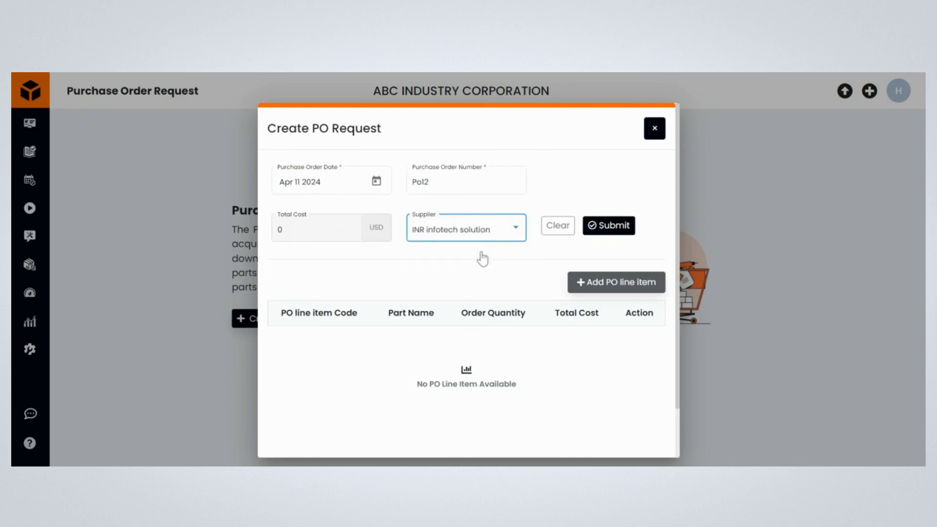
pyautogui.click(621, 233)
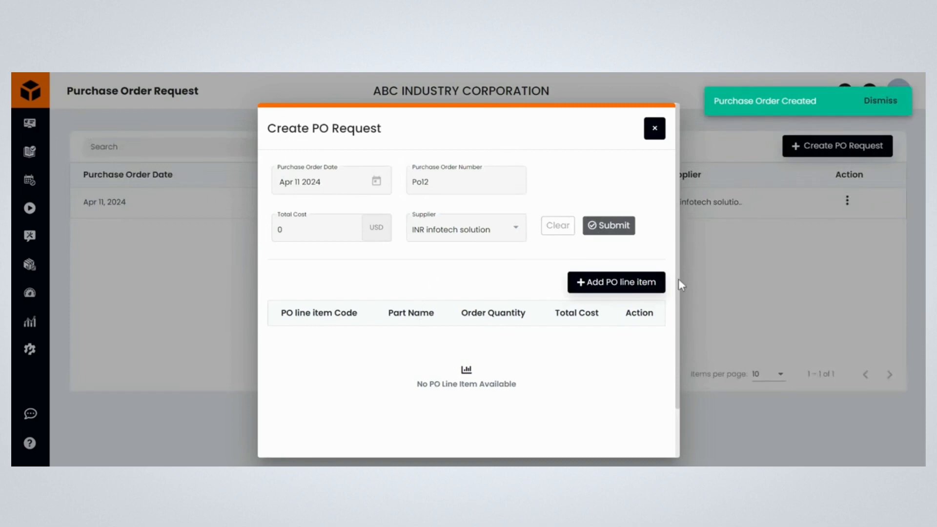
# Add a PO line item for the Shield part with an order quantity of 10.
pyautogui.click(647, 283)
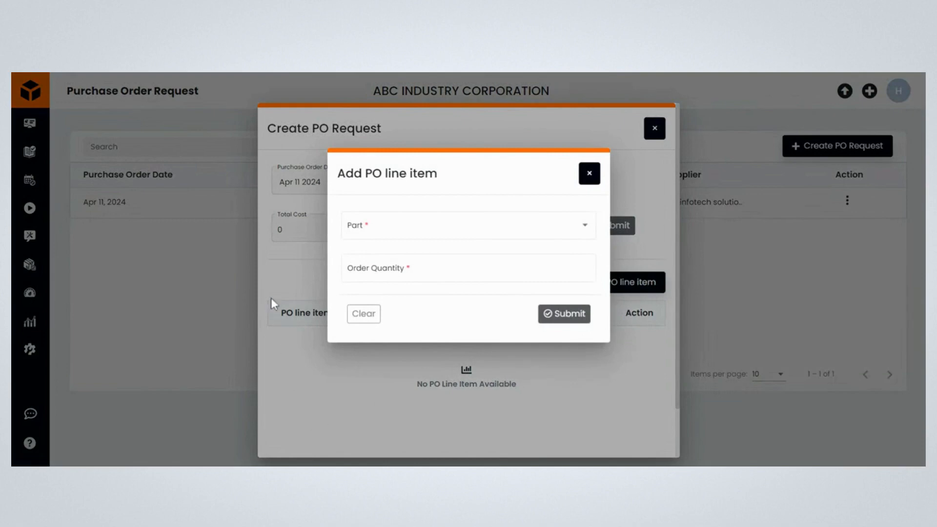
pyautogui.click(577, 225)
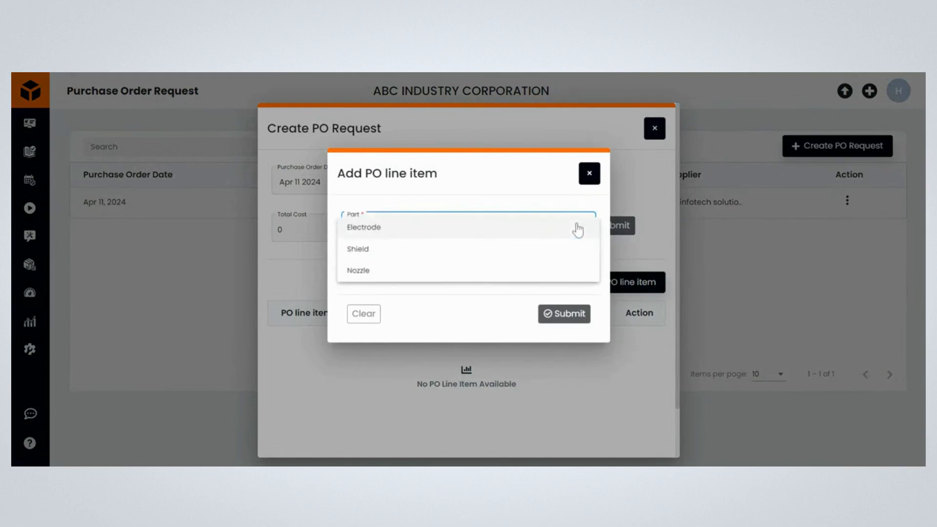
pyautogui.click(555, 253)
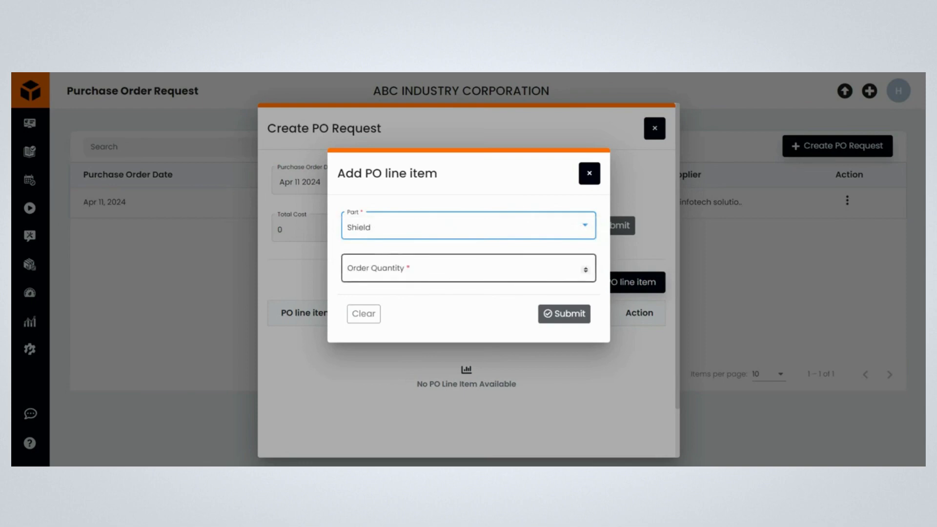
pyautogui.click(541, 268)
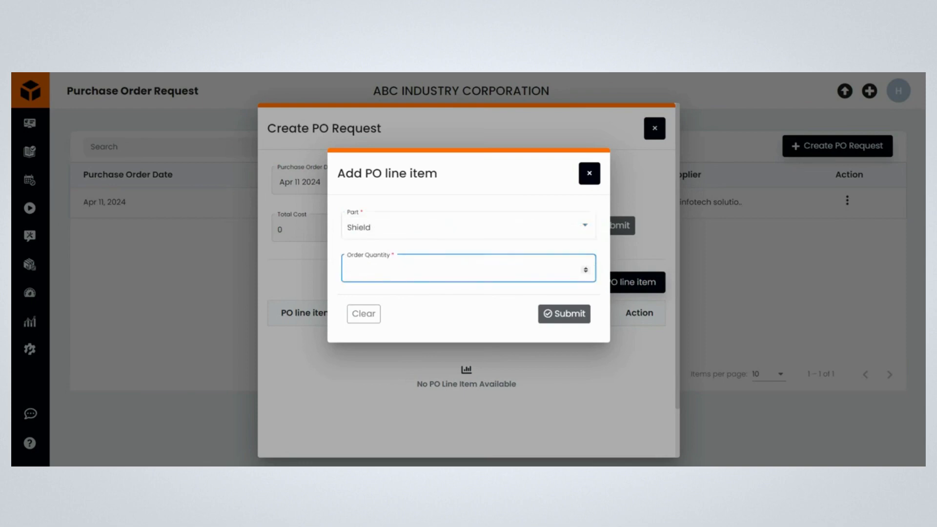
pyautogui.write('10')
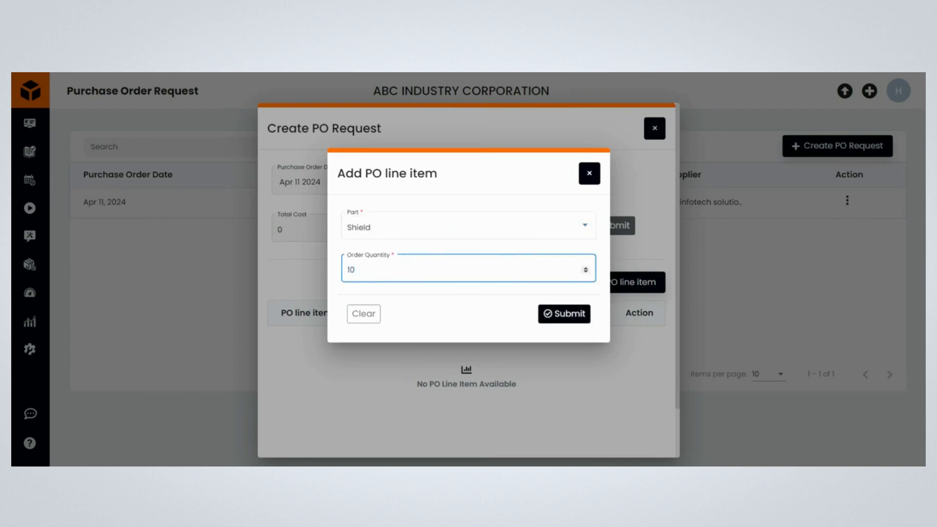
pyautogui.click(578, 318)
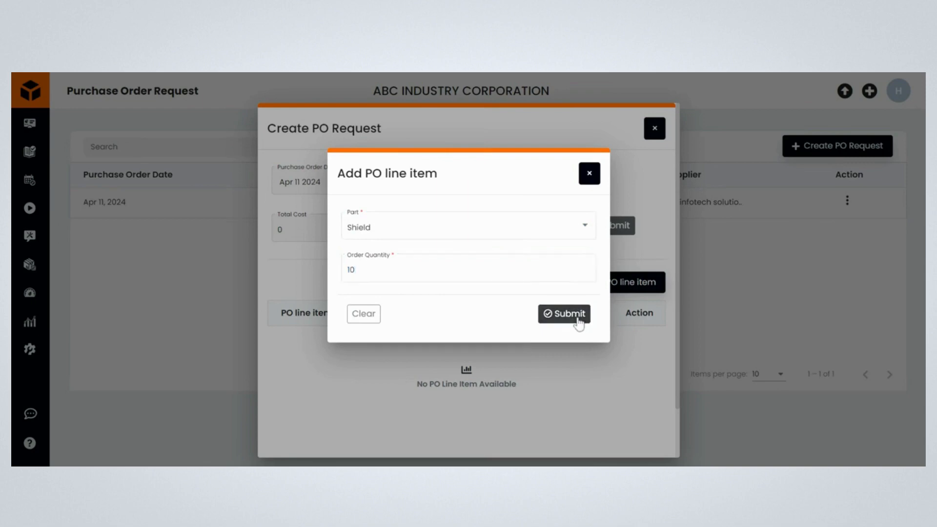
pyautogui.click(593, 183)
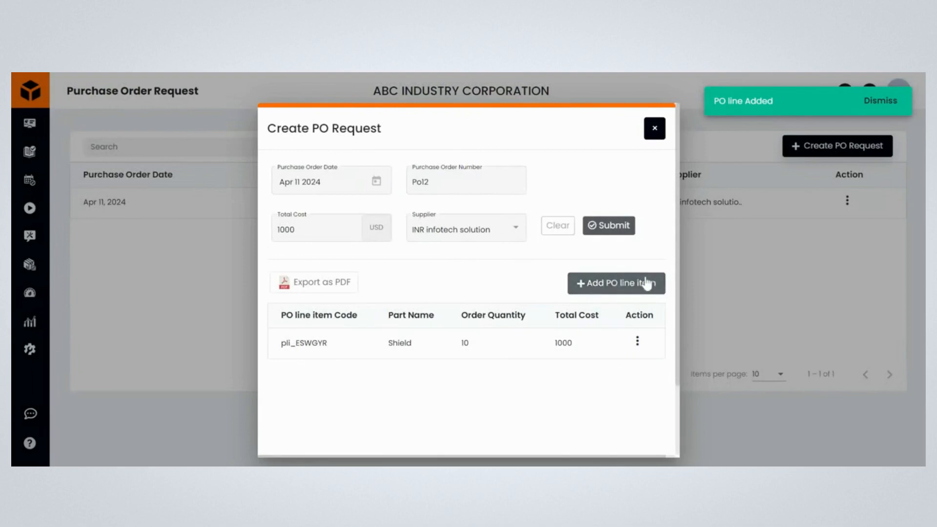
# Add a PO line item for the Electrode part with an order quantity of 50.
pyautogui.click(646, 283)
pyautogui.click(455, 237)
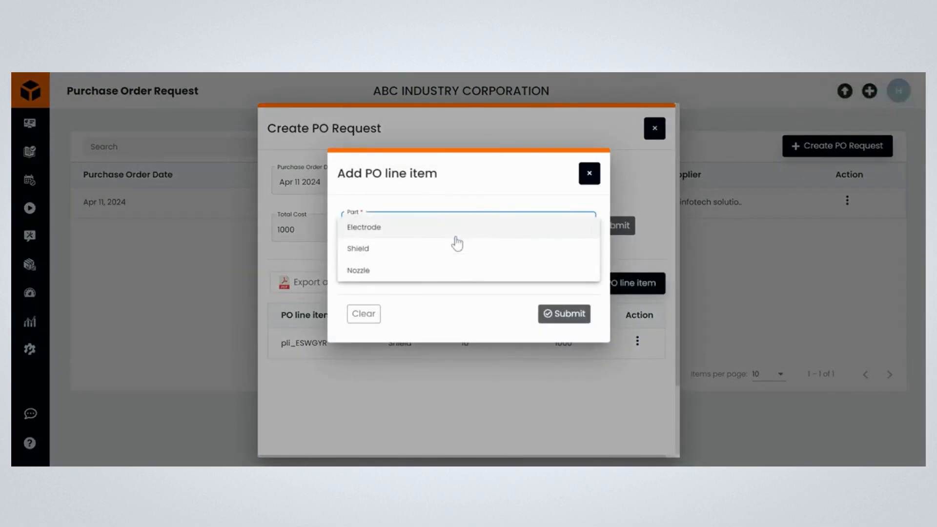
pyautogui.click(456, 227)
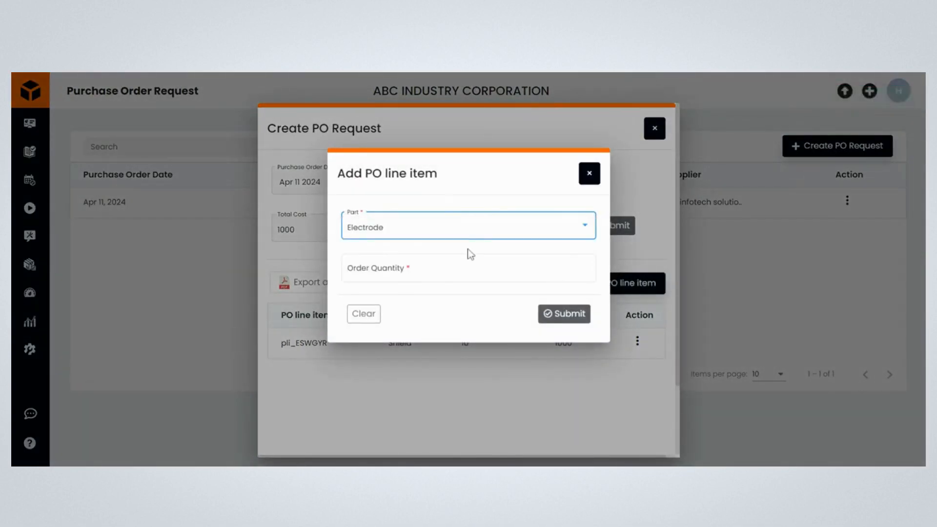
pyautogui.click(491, 280)
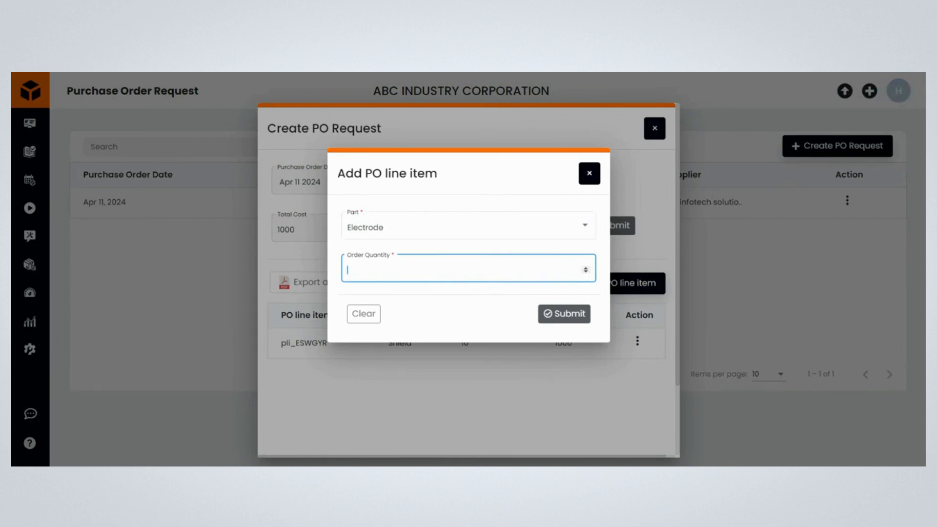
pyautogui.write('50')
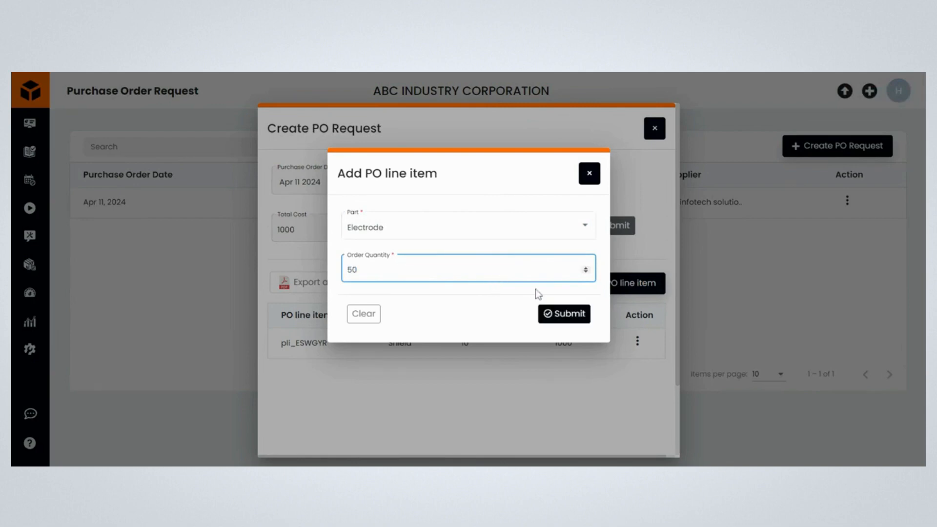
pyautogui.click(578, 315)
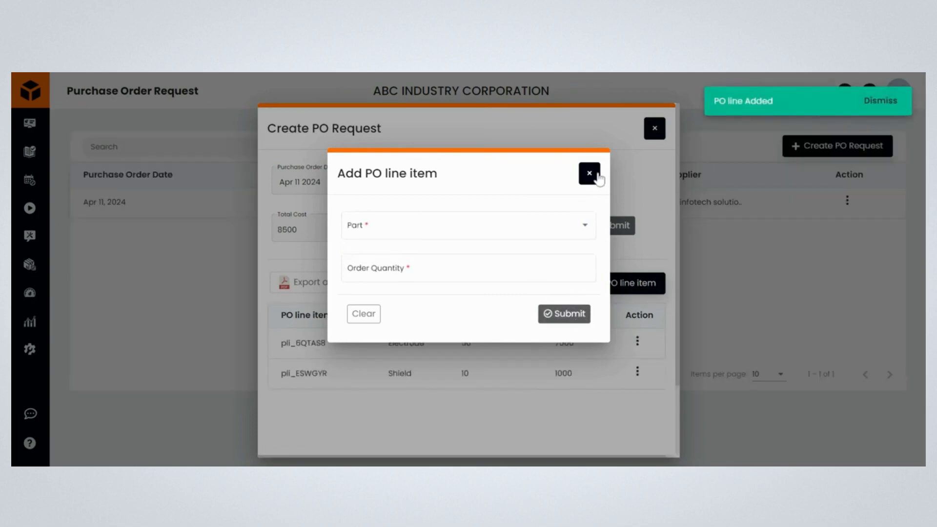
pyautogui.click(588, 174)
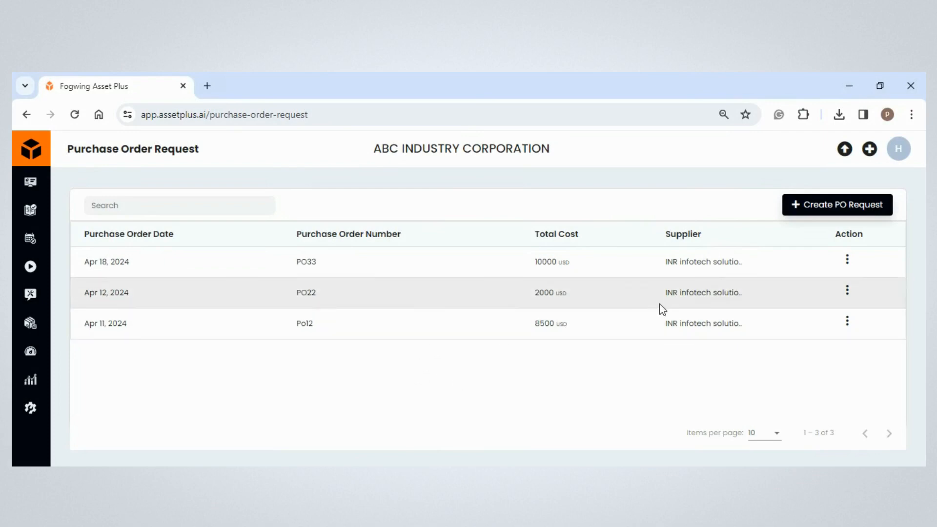
# Export the Apr 11, 2024 purchase order from the request list and save the PDF under the proposed name.
pyautogui.click(847, 323)
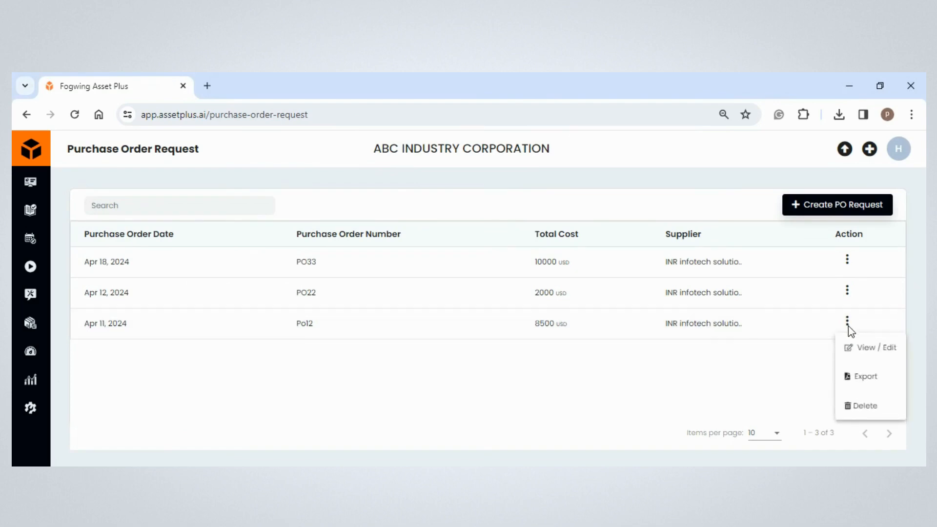
pyautogui.click(866, 377)
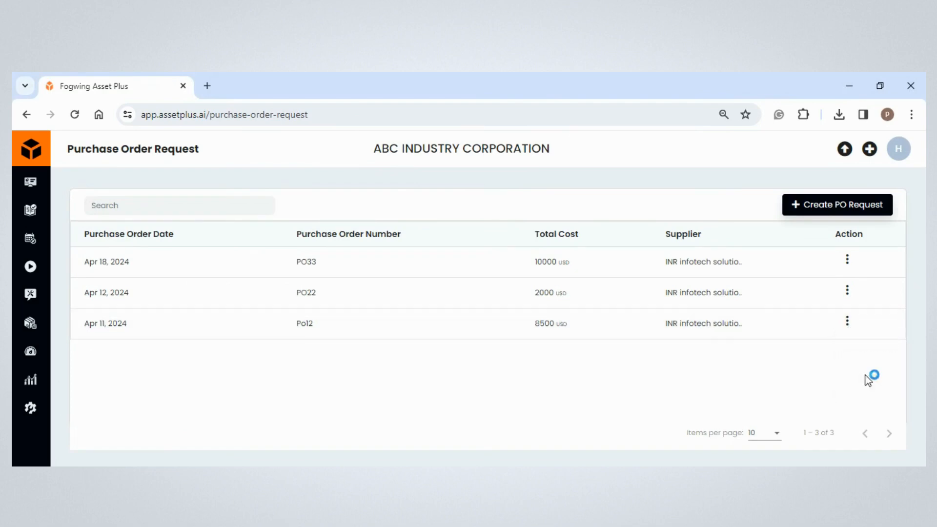
pyautogui.click(362, 375)
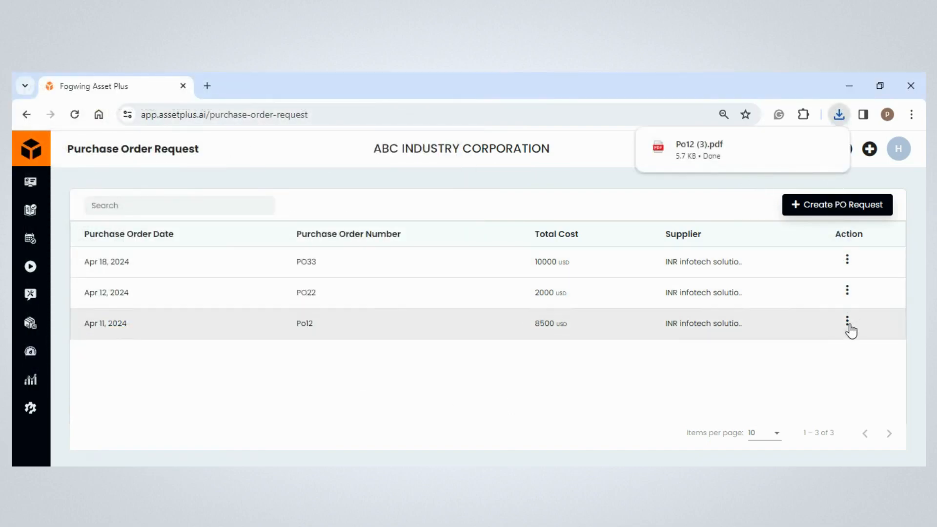
# Open the Apr 11, 2024 purchase order's details, export it as a PDF from there, and check the browser's recent downloads.
pyautogui.click(849, 324)
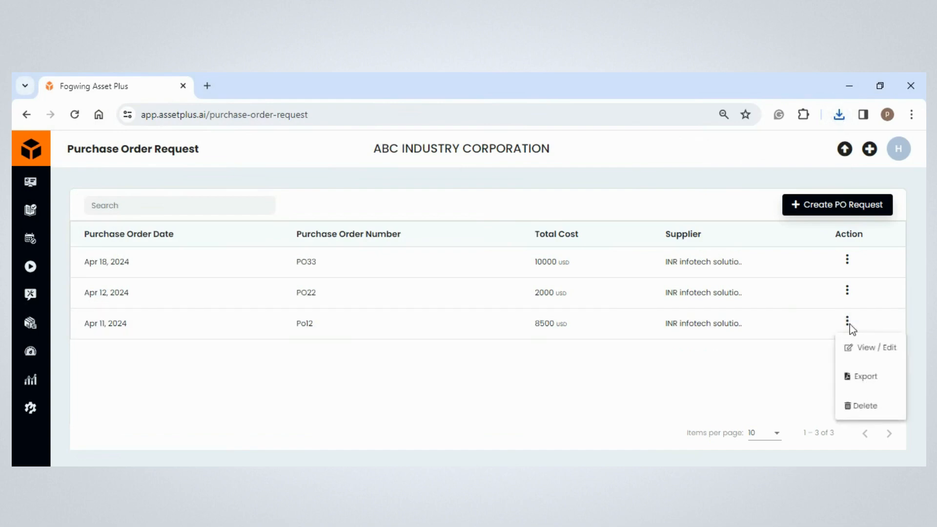
pyautogui.click(883, 356)
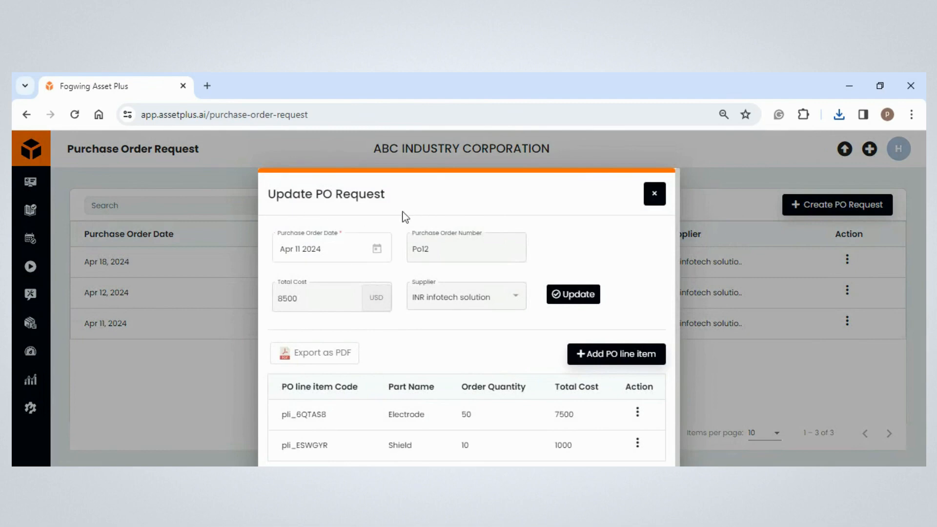
pyautogui.click(341, 357)
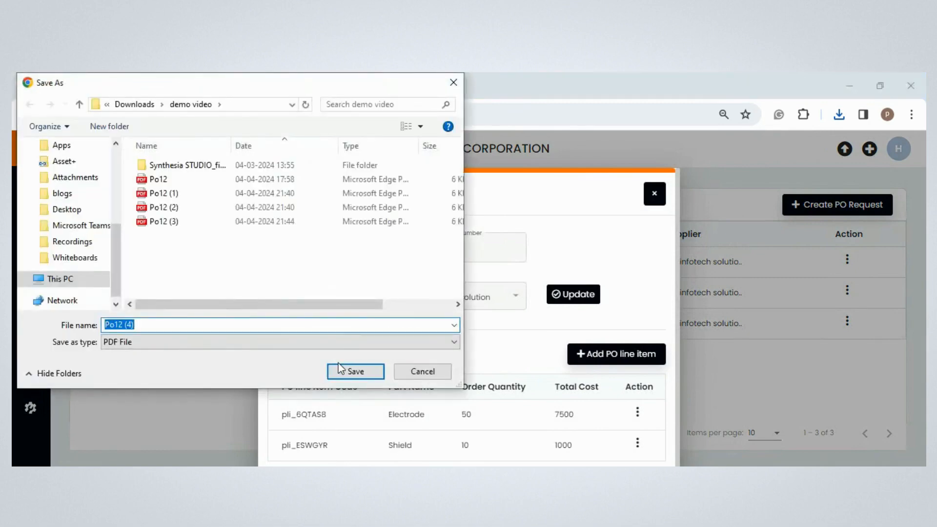
pyautogui.click(348, 373)
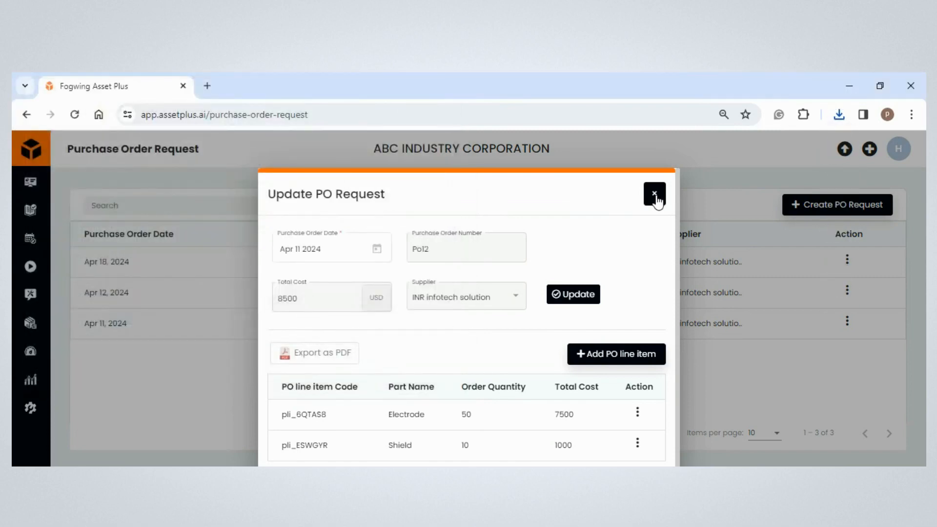
pyautogui.click(654, 195)
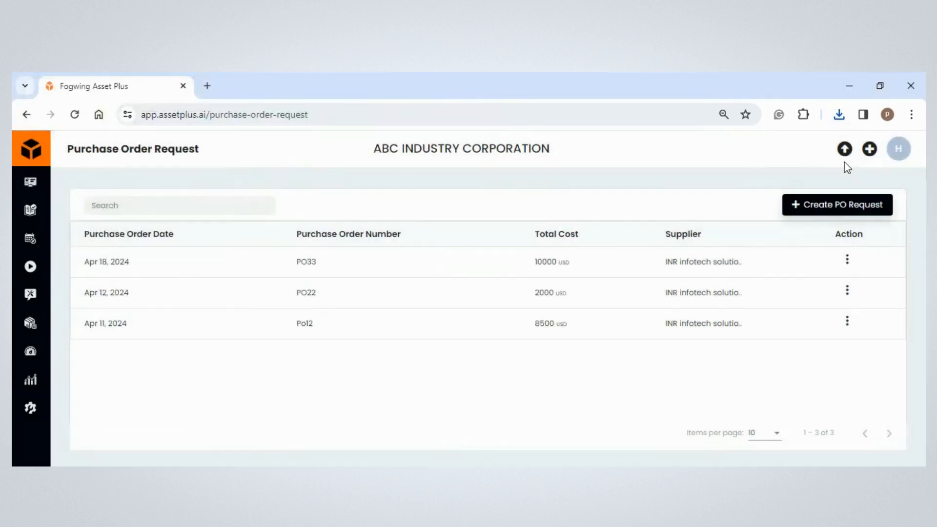
pyautogui.click(839, 115)
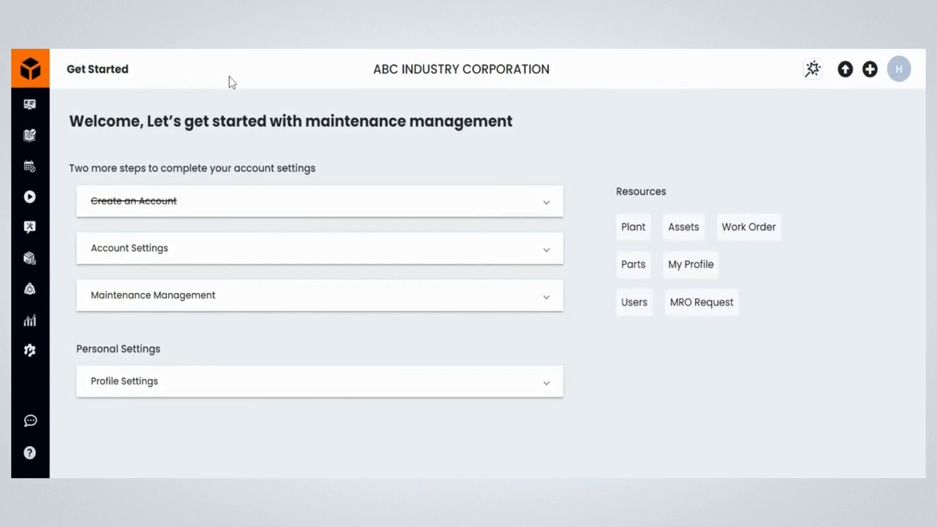
# Start a part receivable for the Shield part with the second listed purchase order number and a generated receivable code.
pyautogui.click(30, 291)
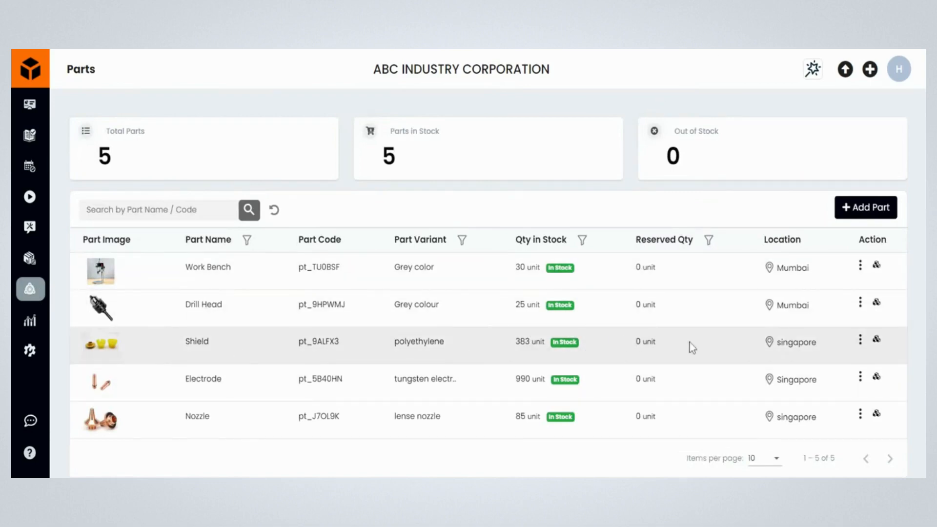
pyautogui.click(876, 344)
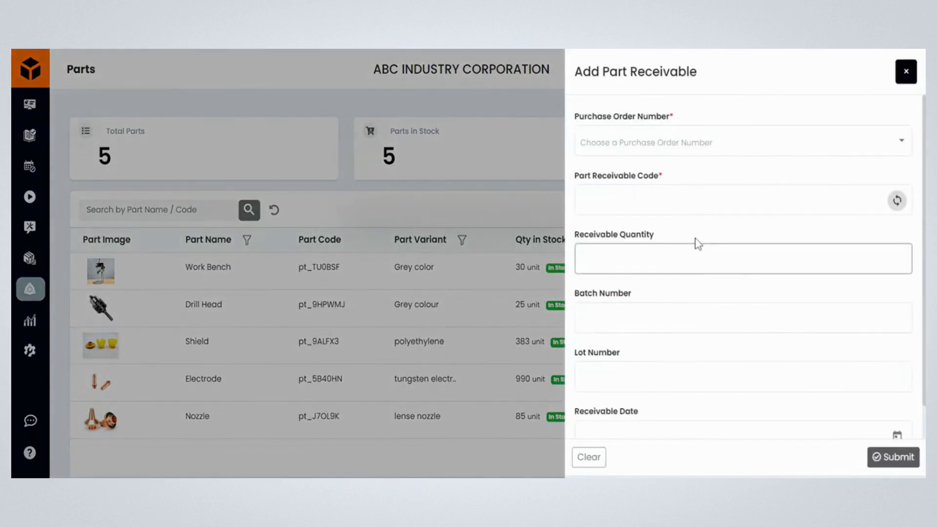
pyautogui.click(842, 153)
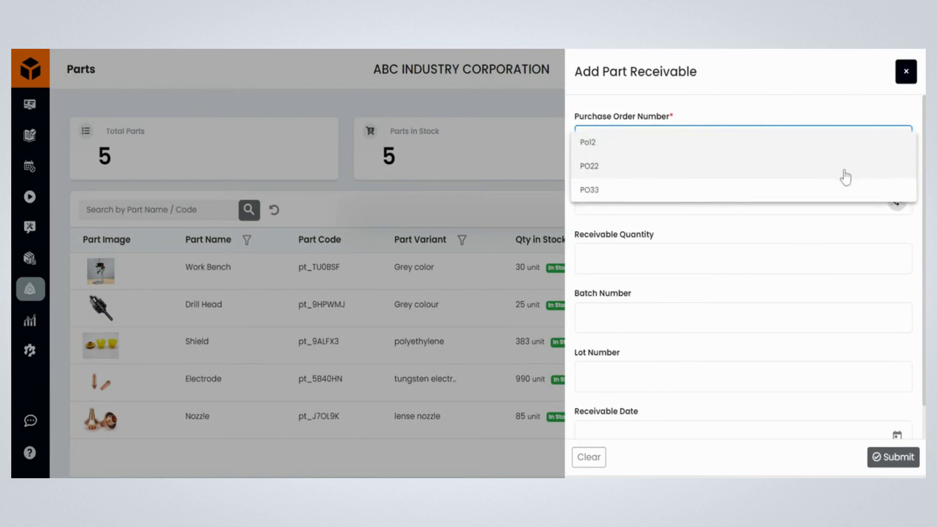
pyautogui.click(843, 169)
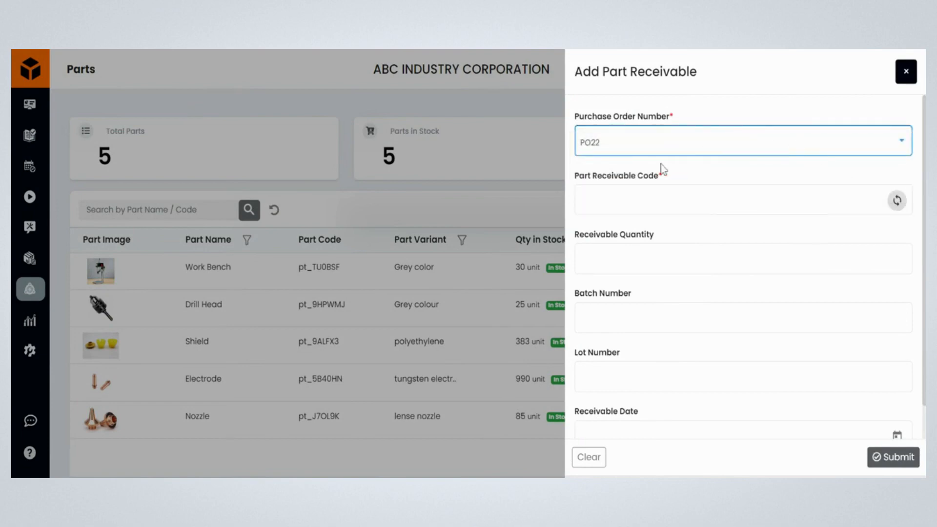
pyautogui.click(896, 200)
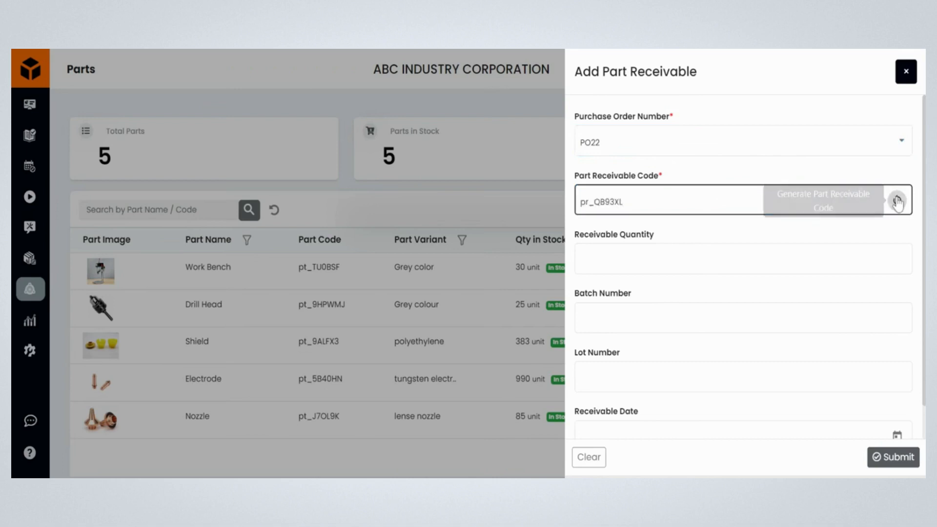
pyautogui.click(896, 200)
# Try to submit the Shield part receivable with a receivable quantity of 45.
pyautogui.click(743, 259)
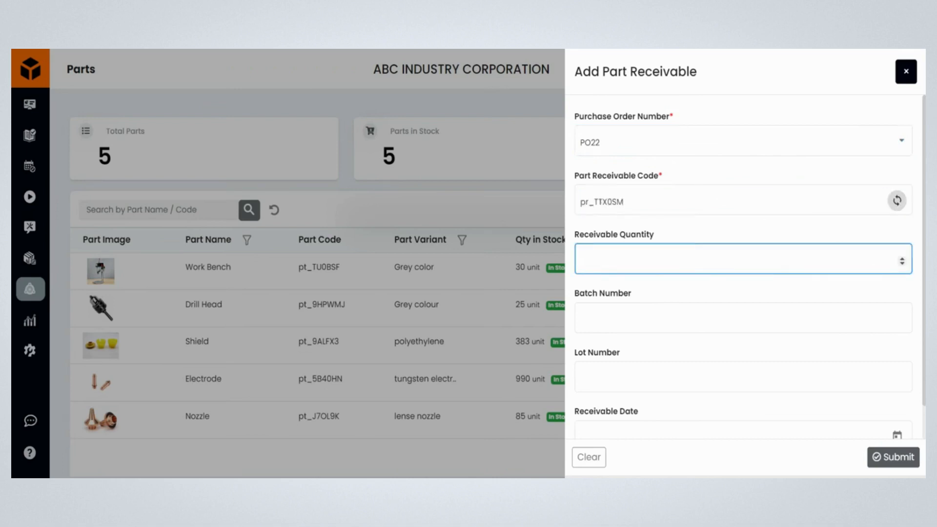
pyautogui.write('45')
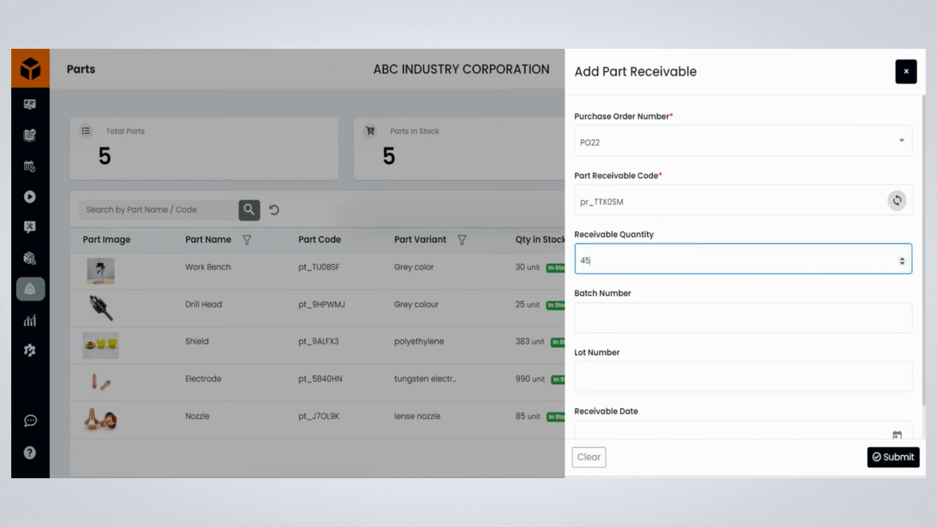
pyautogui.click(893, 463)
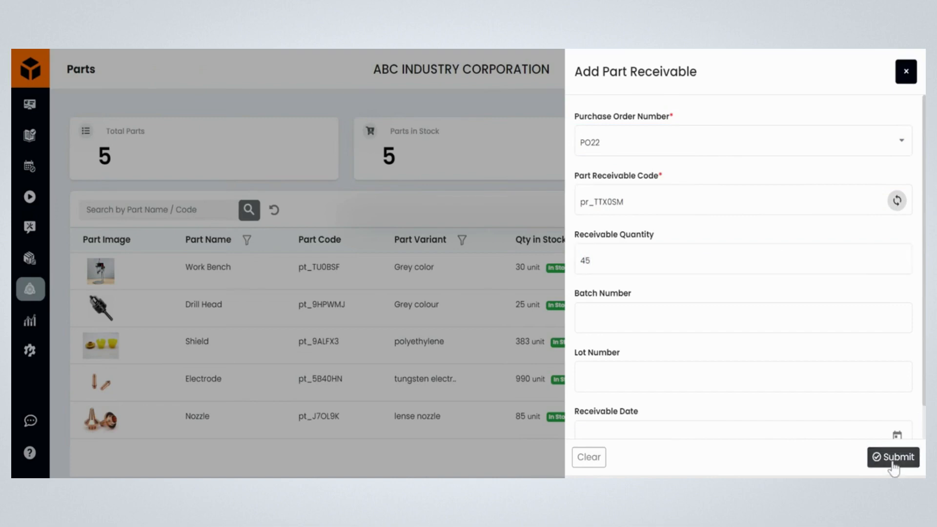
pyautogui.click(894, 463)
# Set the Shield part receivable's quantity to 5, its batch number to 45 and its lot number to 2.
pyautogui.click(701, 273)
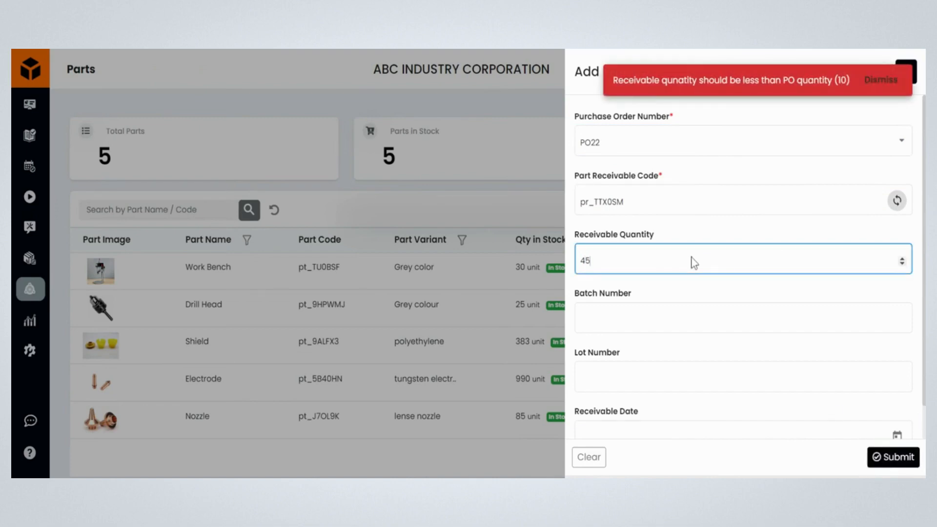
pyautogui.press('BackSpace')
pyautogui.press('BackSpace')
pyautogui.write('5')
pyautogui.click(707, 312)
pyautogui.write('45')
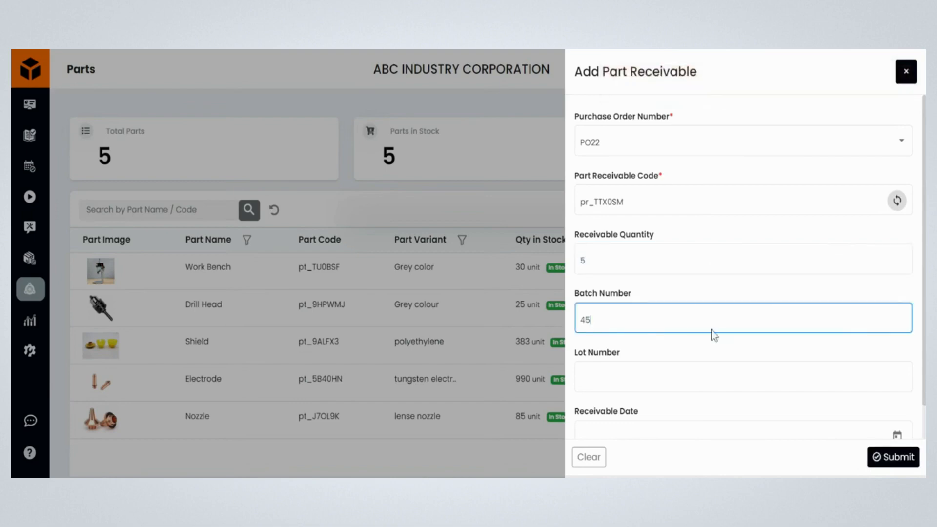
pyautogui.click(707, 379)
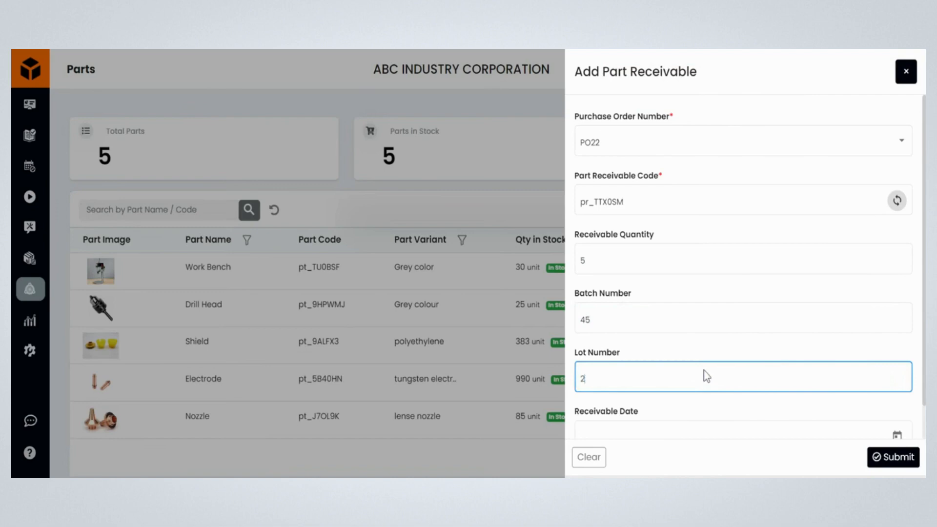
pyautogui.write('2')
# Set the receivable date to May 03 2024 and submit the Shield part receivable.
pyautogui.scroll(-1, 715, 396)
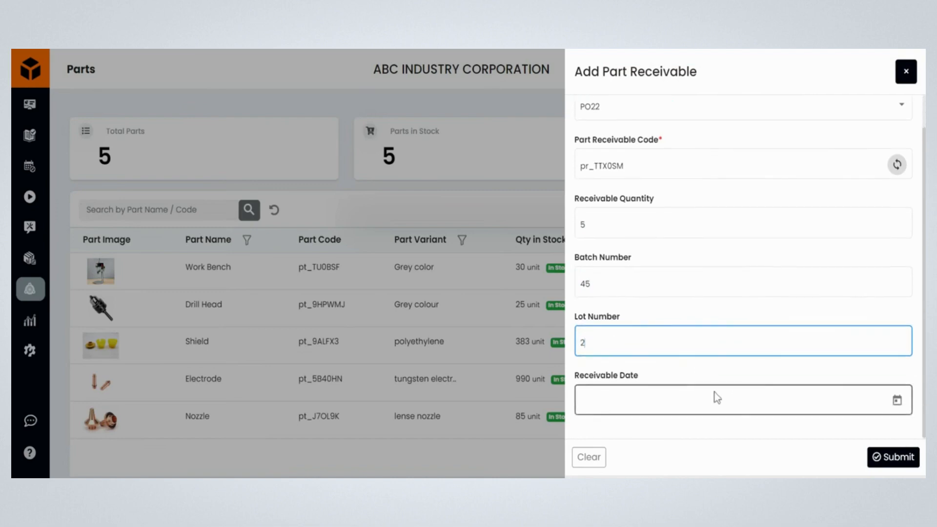
pyautogui.click(898, 401)
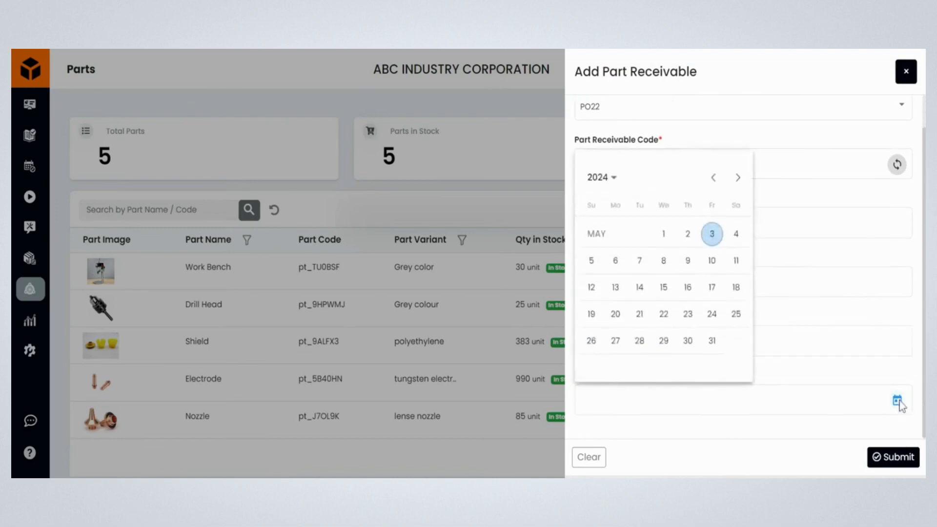
pyautogui.click(711, 235)
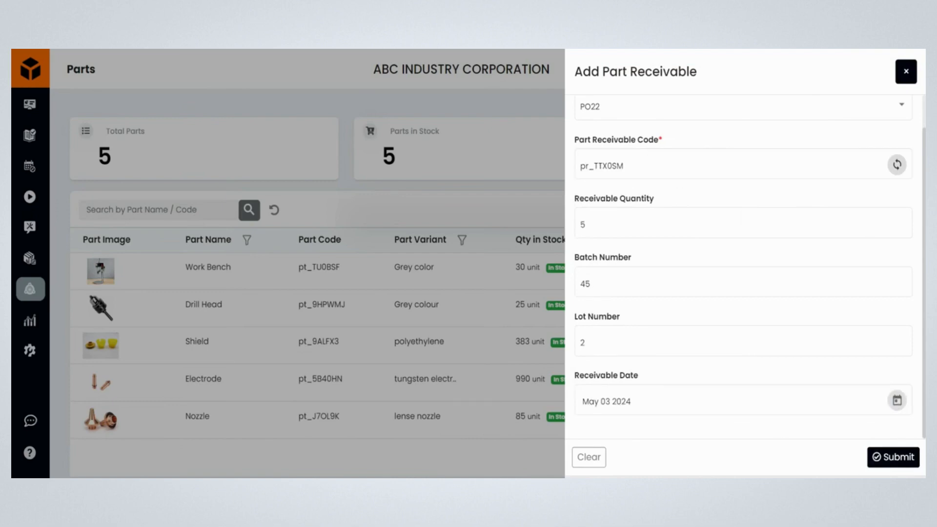
pyautogui.click(895, 459)
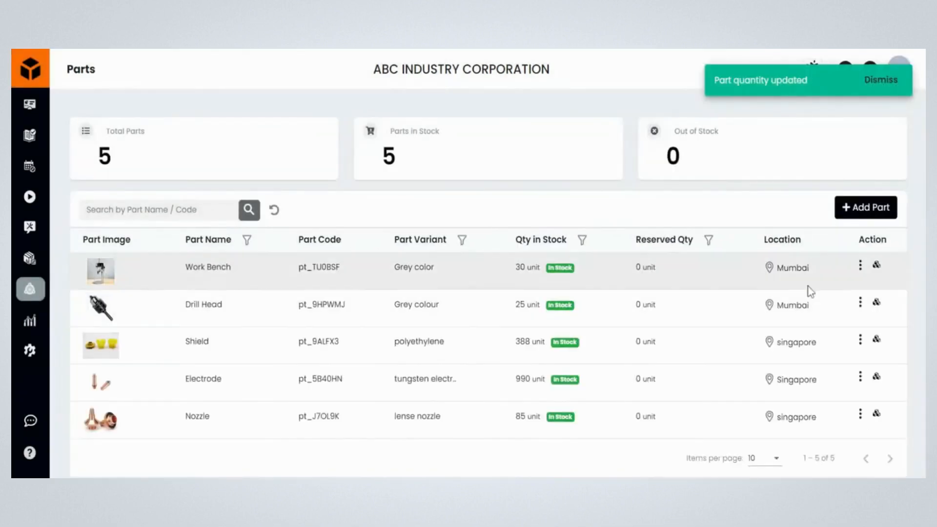